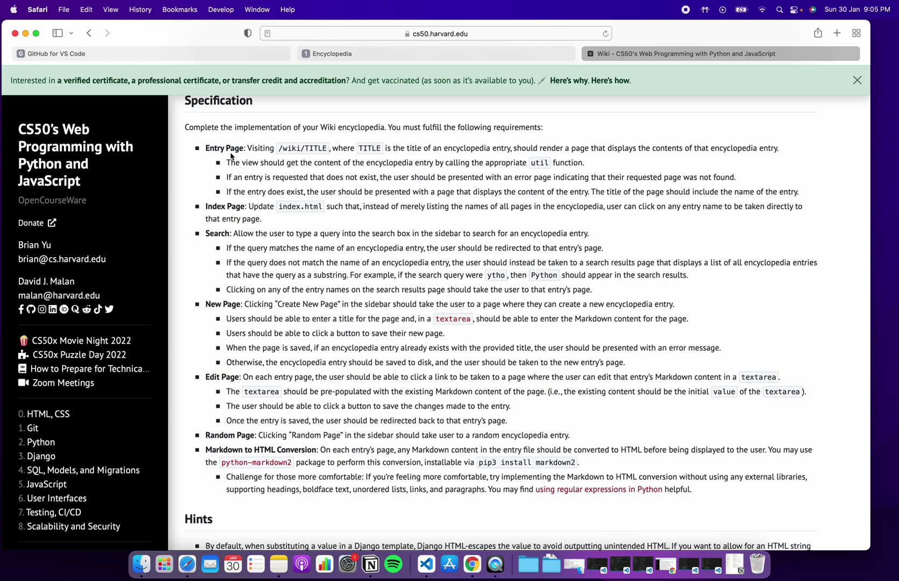
Step: Switch to the Encyclopedia site and open the Python entry directly at 127.0.0.1:8000/wiki/Python
left_click(439, 56)
left_click(478, 33)
left_click(434, 32)
type("/wiki/Python")
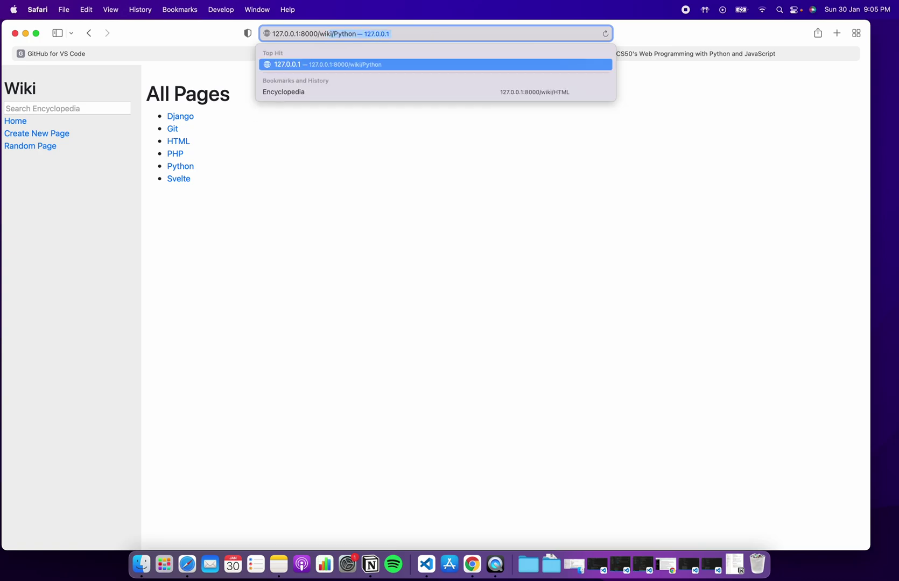
key("Right")
key("Return")
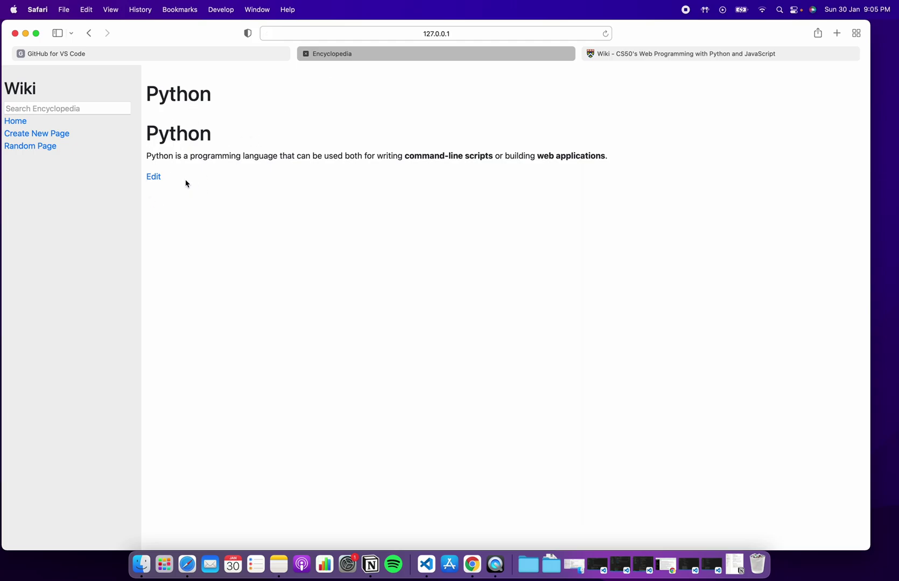
Step: Test the entry route with an incomplete title by loading 127.0.0.1:8000/wiki/Gi
left_click(388, 34)
left_click(389, 35)
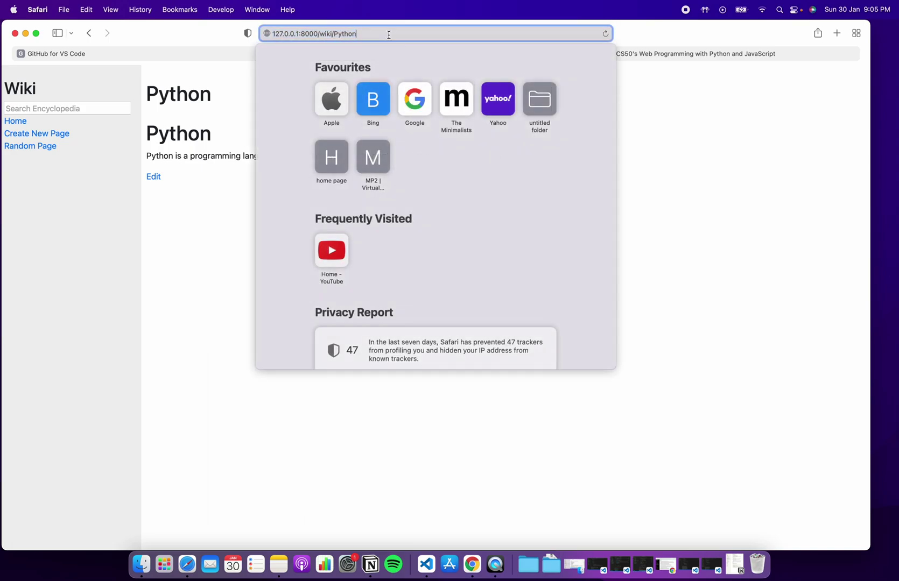
key("BackSpace")
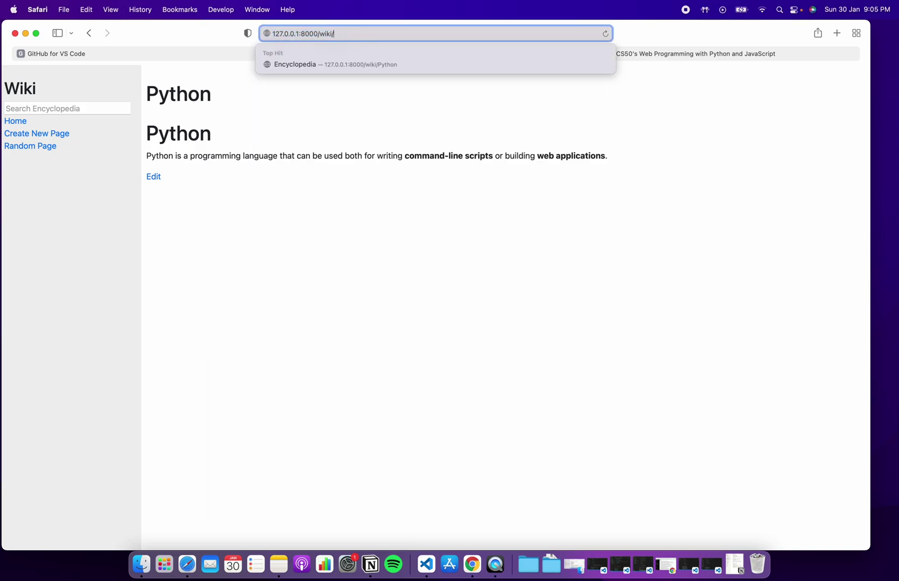
type("Gi")
key("Return")
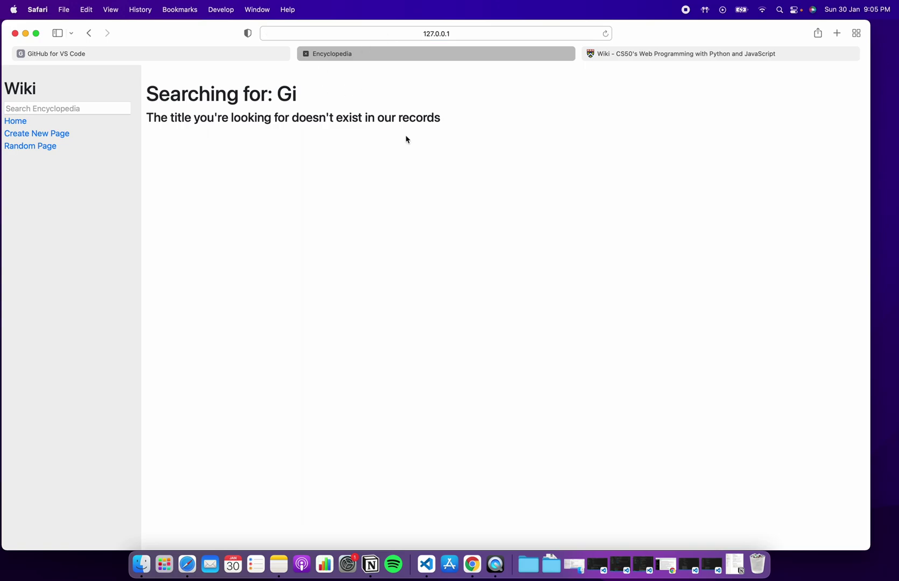
Step: Test the entry route with a nonsense title by loading 127.0.0.1:8000/wiki/lsdfsd
left_click(412, 35)
left_click(409, 37)
key("BackSpace")
key("BackSpace")
type("lsdfsd")
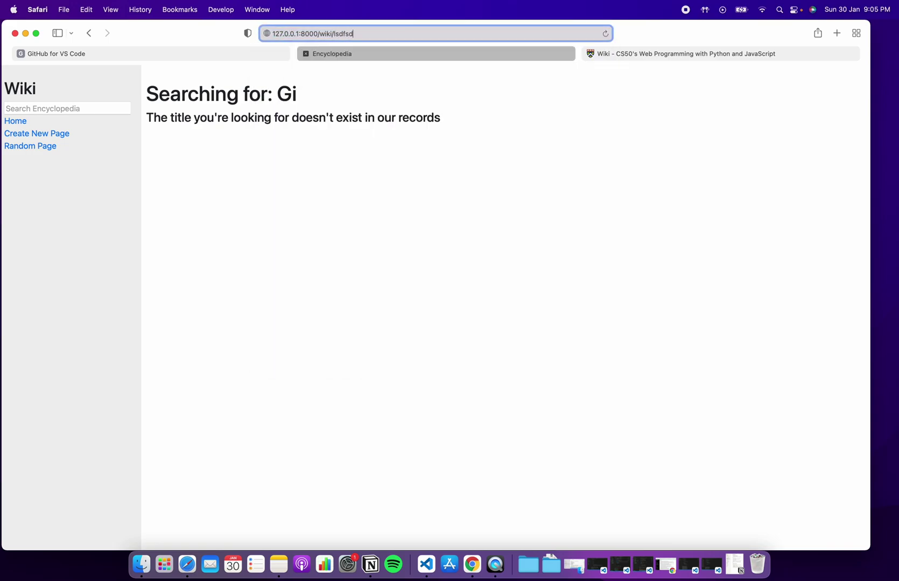
key("Return")
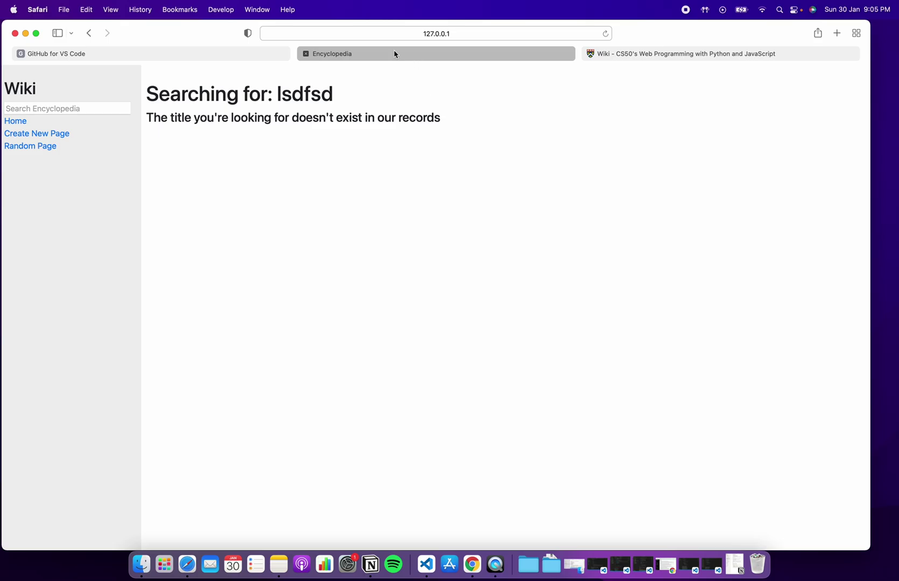
Step: Check the Index Page requirement in the specification and test the wiki's home list by opening the HTML and Django entries
left_click(634, 55)
scroll(389, 232, "down", 1)
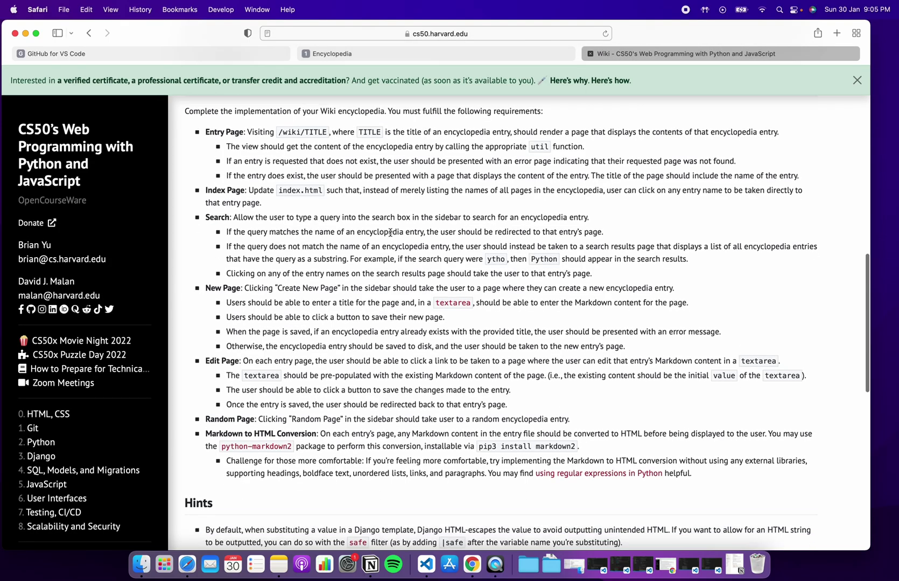
left_click(399, 54)
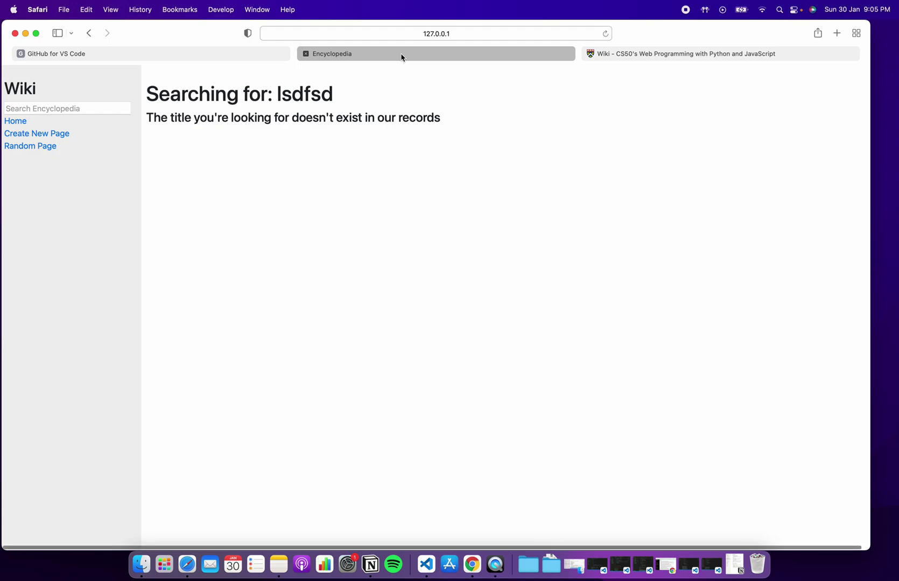
left_click(8, 123)
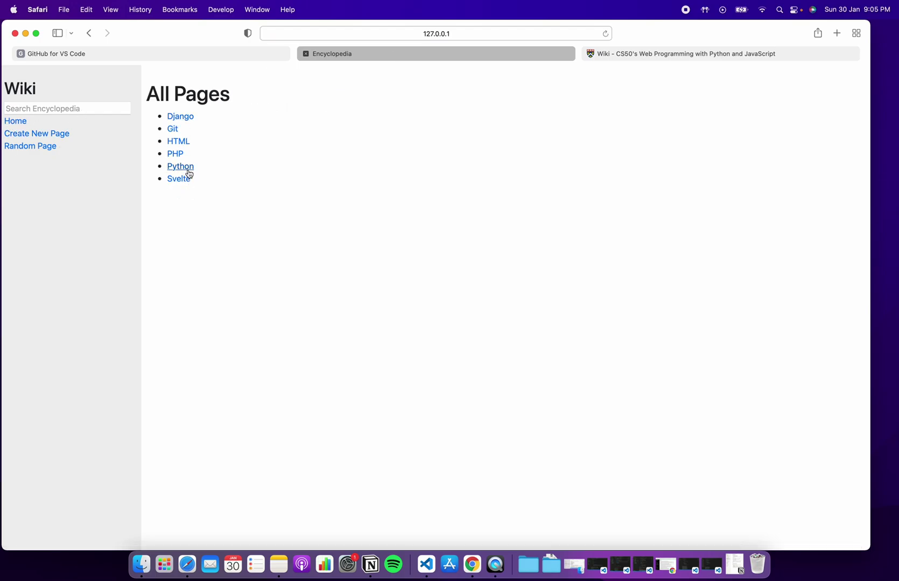
left_click(182, 144)
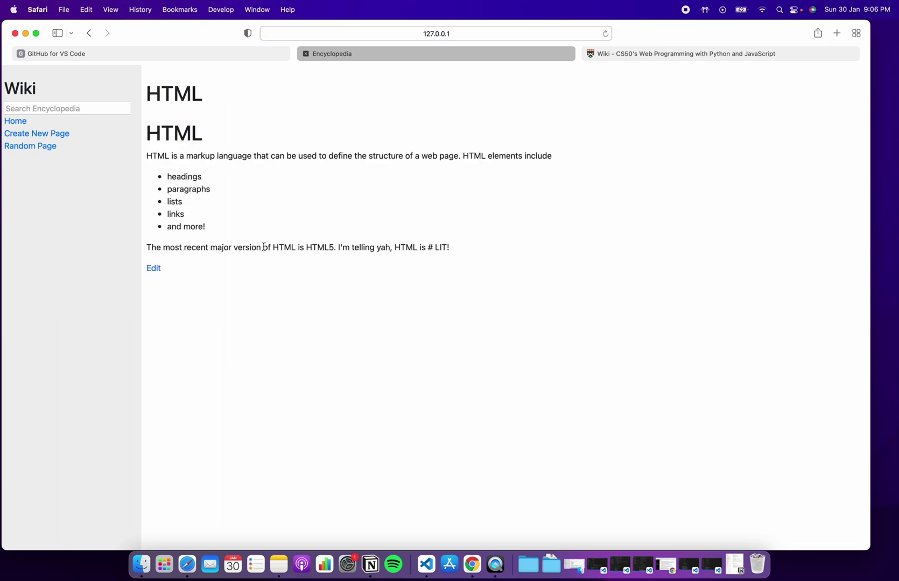
left_click(88, 33)
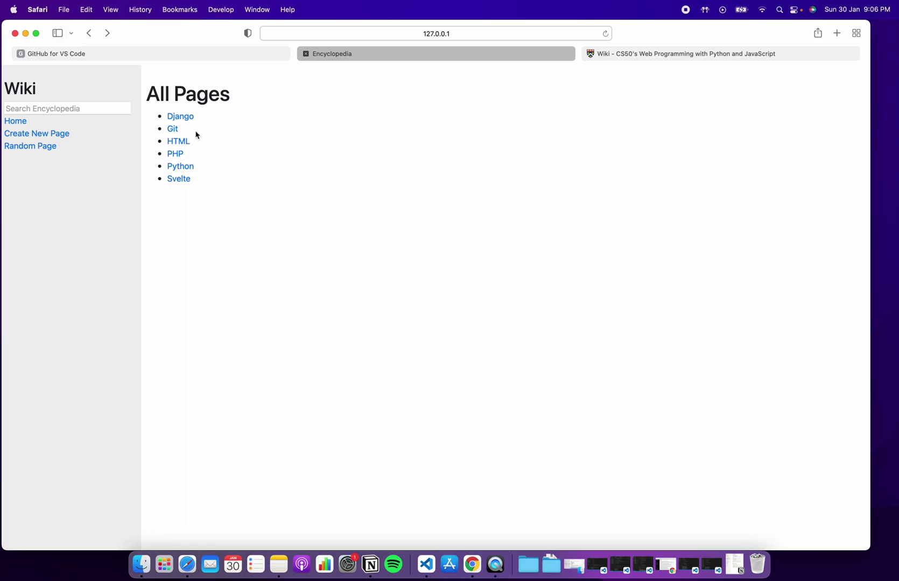
left_click(180, 118)
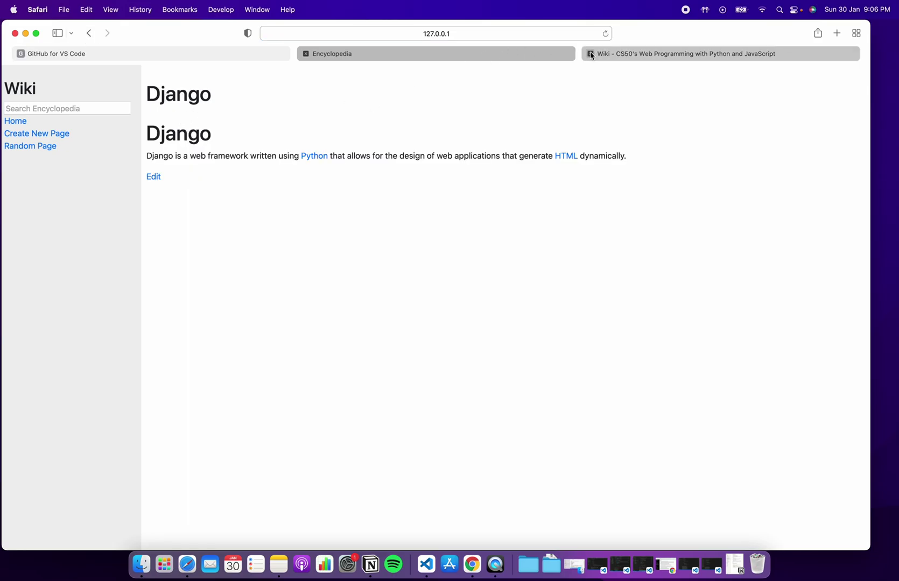
Step: Check the Search requirement in the specification and search the encyclopedia for the partial title "Djan"
left_click(623, 58)
scroll(304, 223, "down", 3)
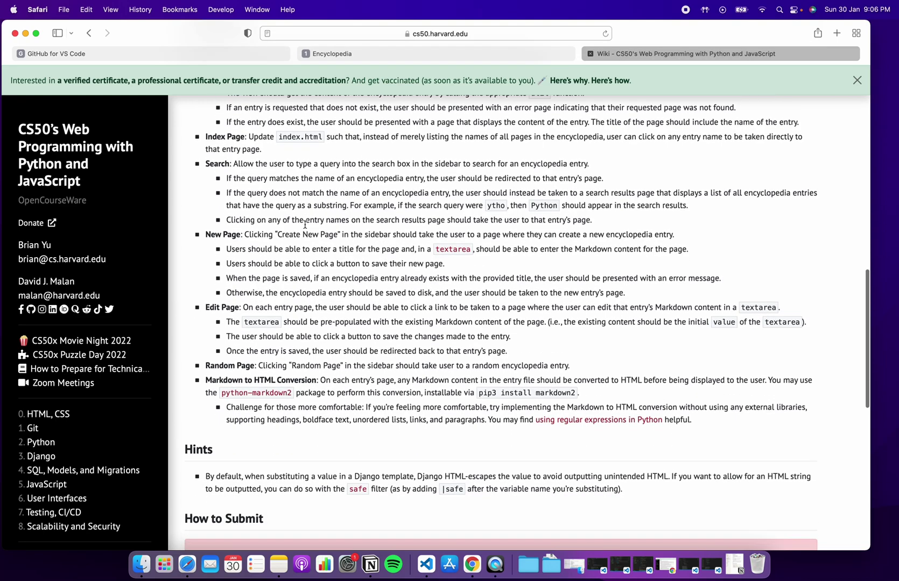
left_click(429, 55)
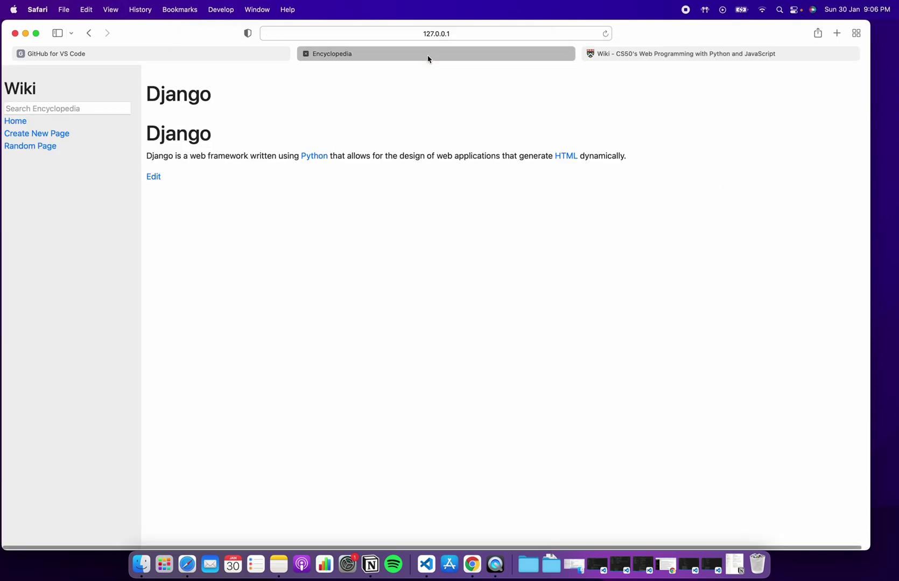
left_click(54, 109)
type("Djan")
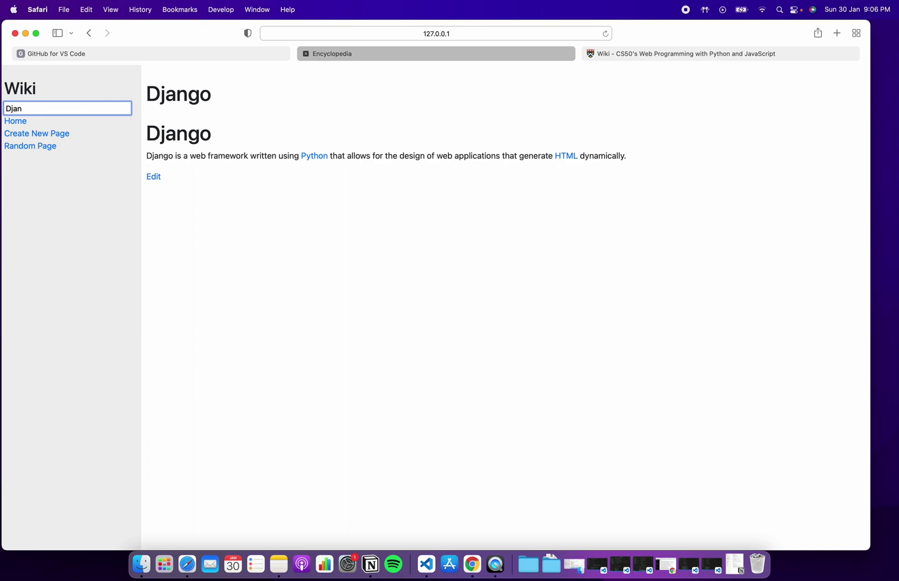
key("Return")
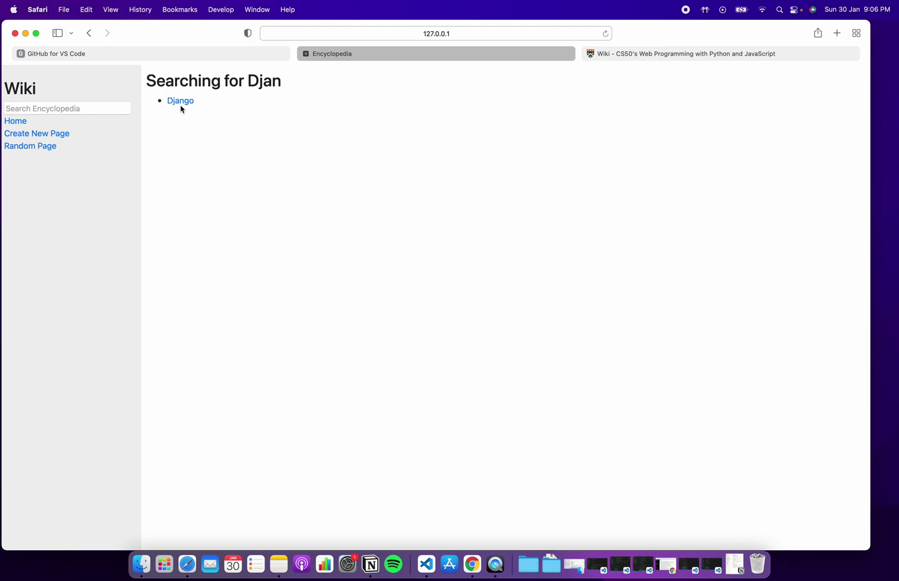
Step: Search the encyclopedia for "Pyth" and open the Python entry from the search results
left_click(90, 112)
type("Pyt")
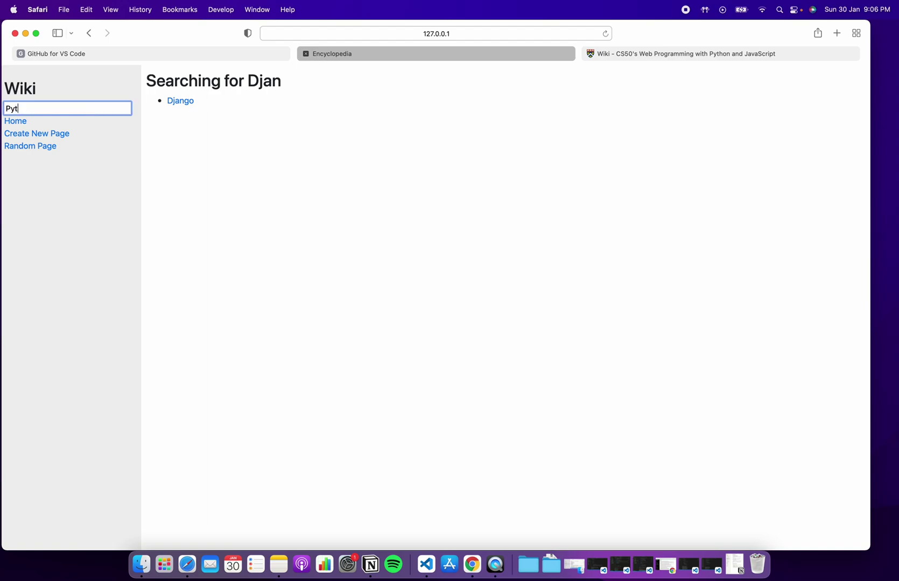
type("h")
key("Return")
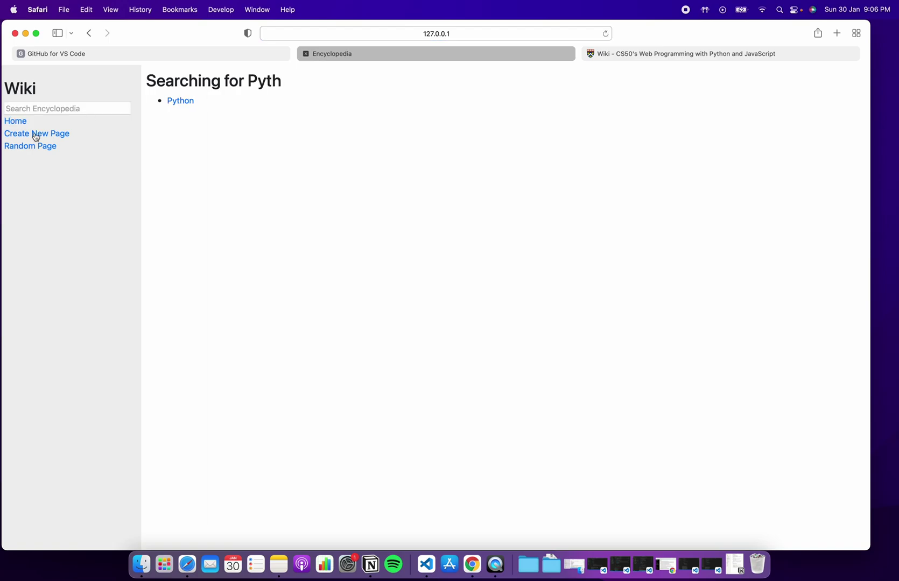
left_click(182, 103)
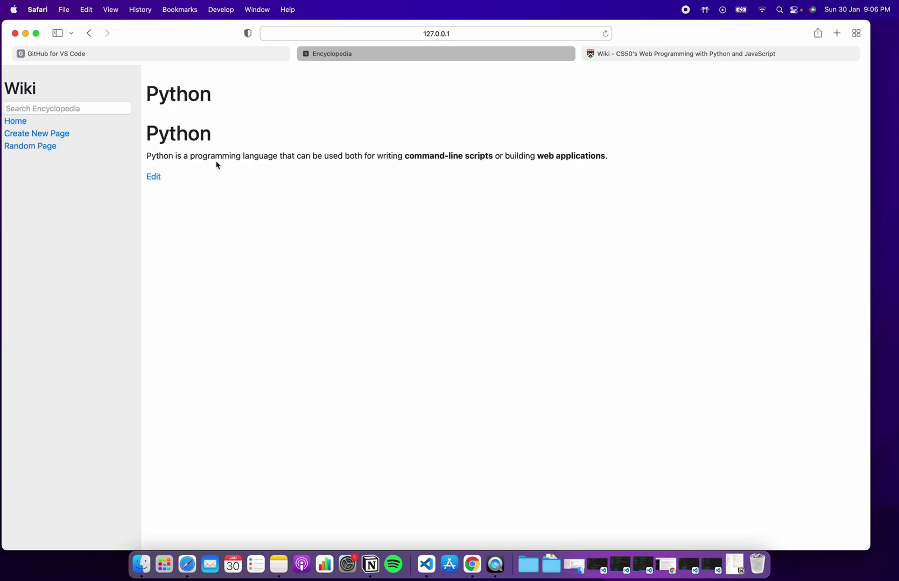
Step: Search the encyclopedia for the exact title "Git" to test the redirect to its entry
left_click(25, 110)
type("P")
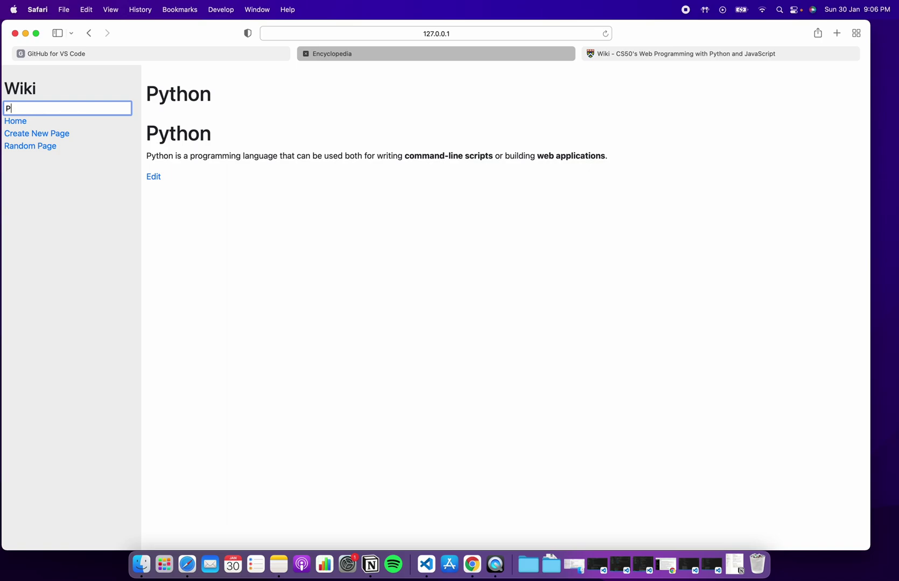
type("ython")
key("BackSpace")
key("BackSpace")
key("BackSpace")
key("BackSpace")
key("BackSpace")
key("BackSpace")
type("Git")
key("Return")
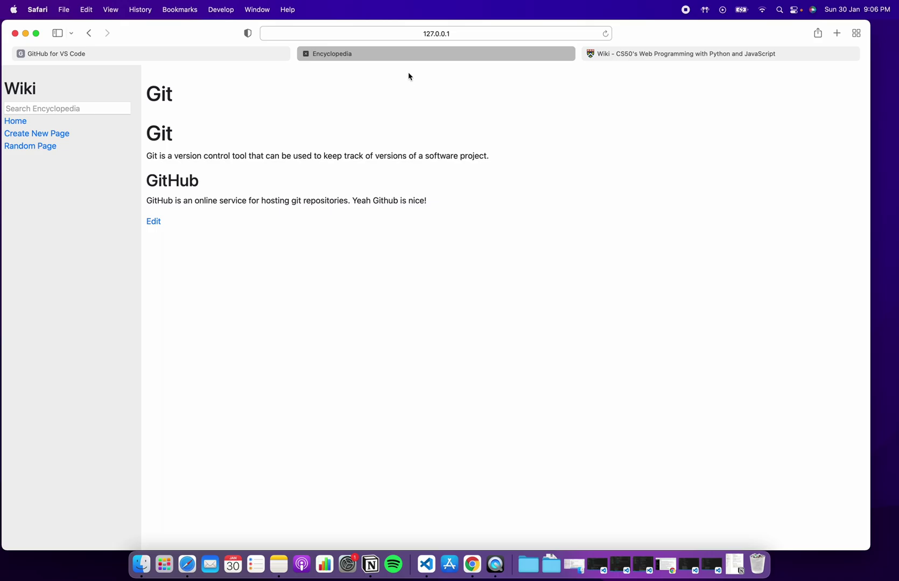
Step: Check the New Page requirement in the specification and start a new encyclopedia entry titled "React"
left_click(649, 56)
scroll(342, 303, "down", 3)
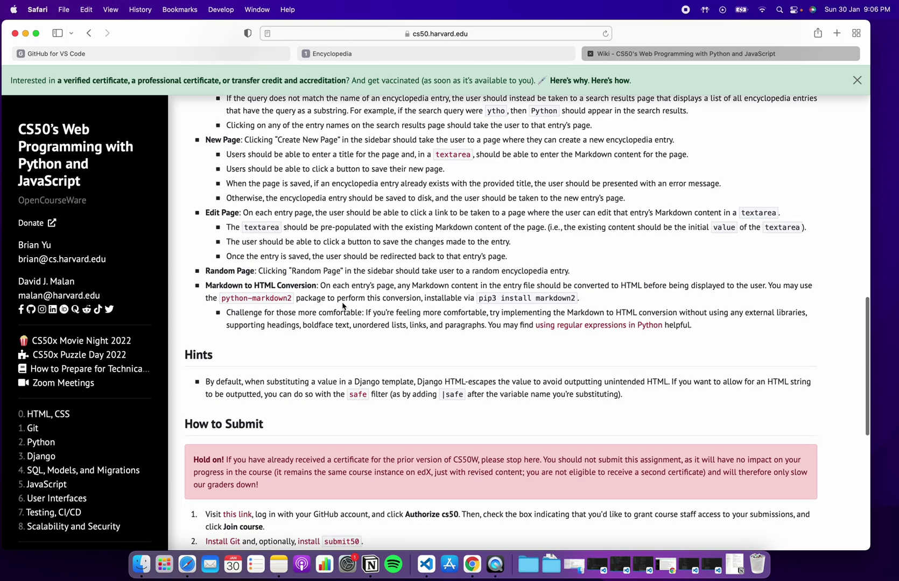
left_click(382, 56)
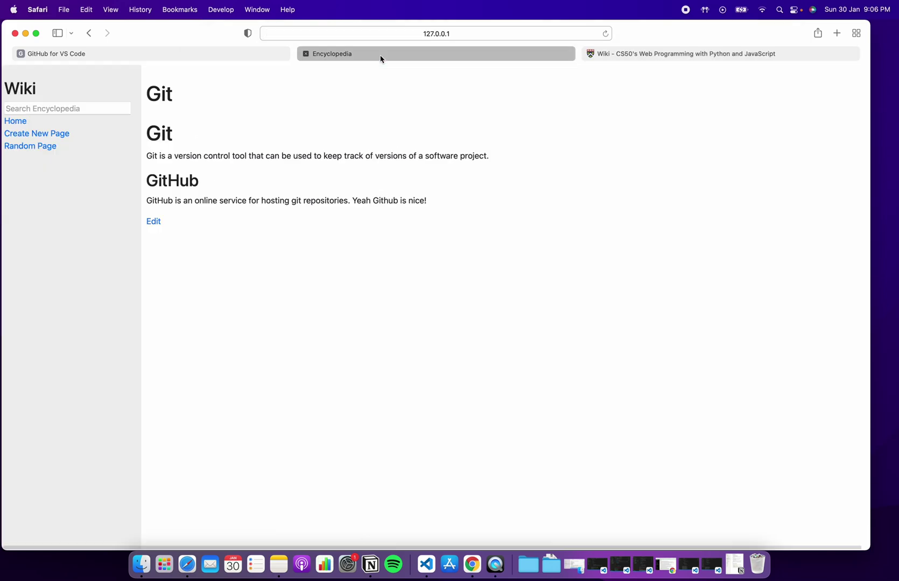
left_click(36, 139)
left_click(235, 133)
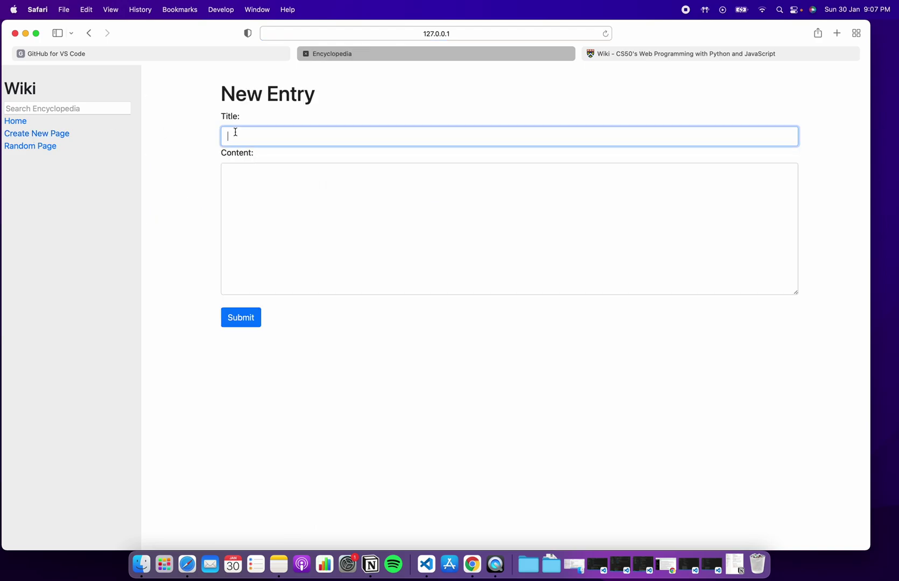
type("React")
Step: Submit the entry with the heading "#React" and the text "React is one of the most popular javascript library", and return to the list of all pages
left_click(242, 186)
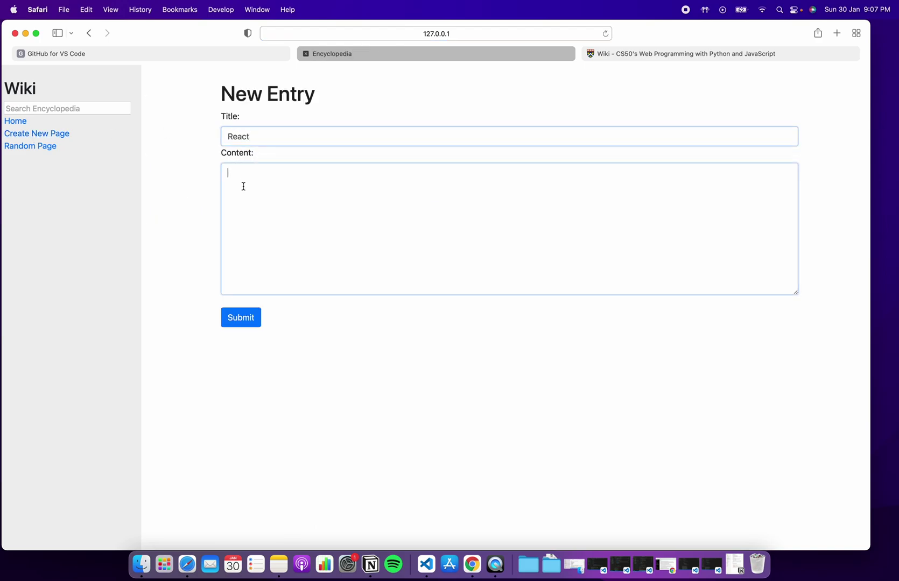
type("#React")
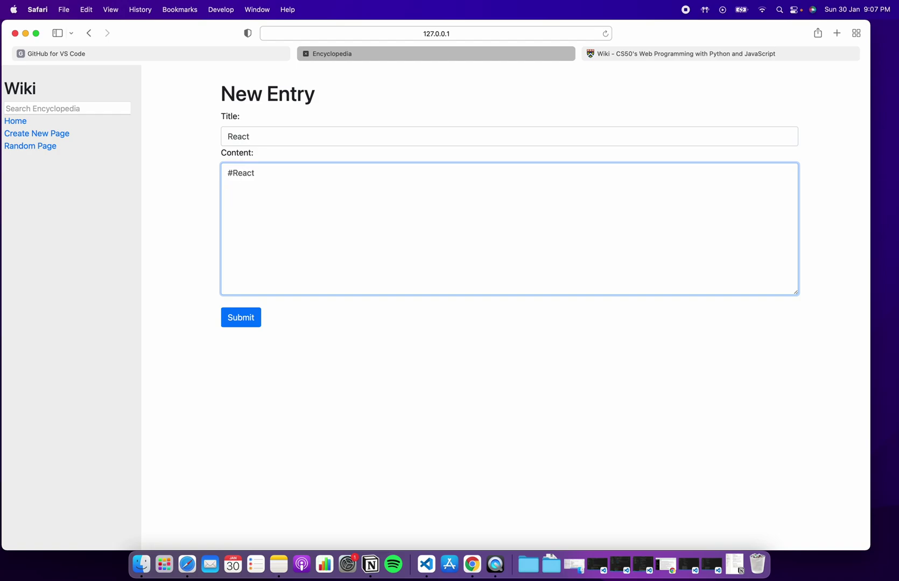
type("React is one of the most p")
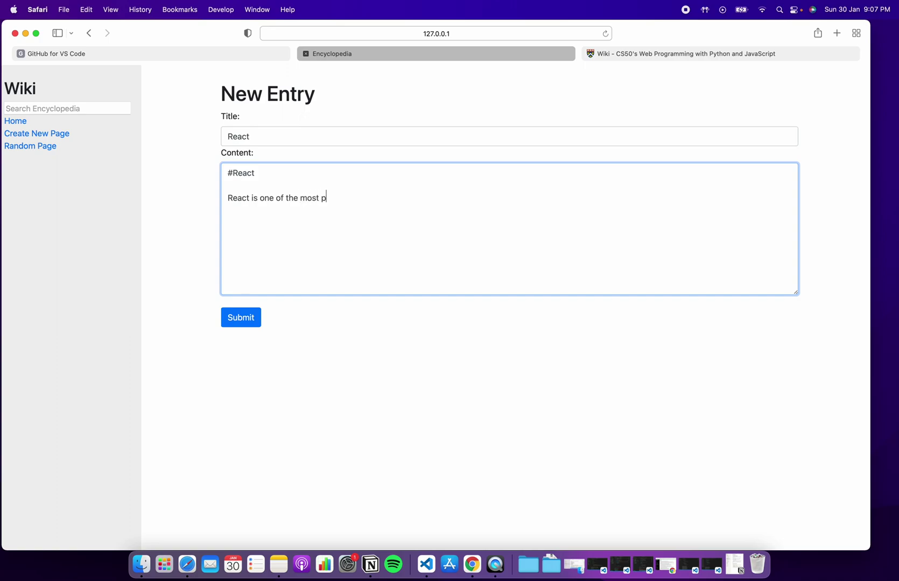
type("opular javascruipt library")
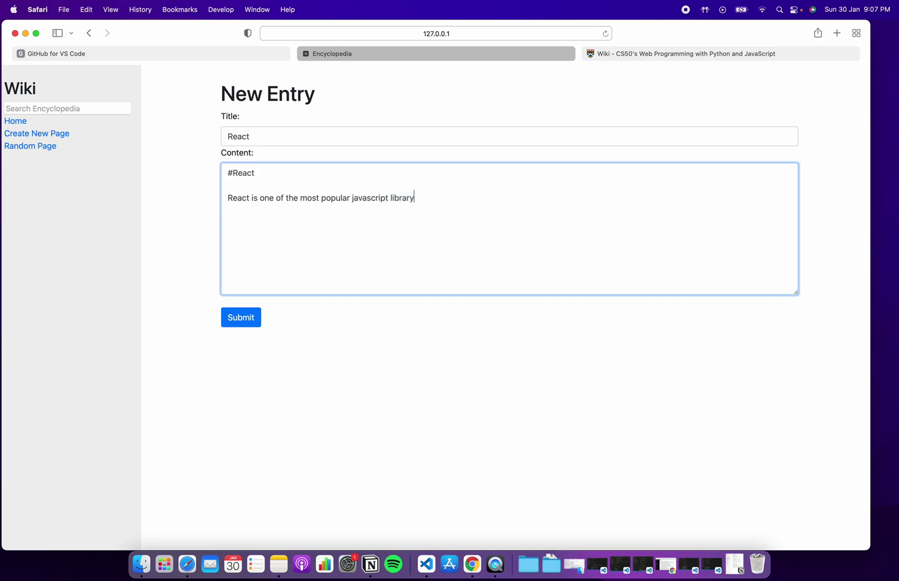
left_click(248, 322)
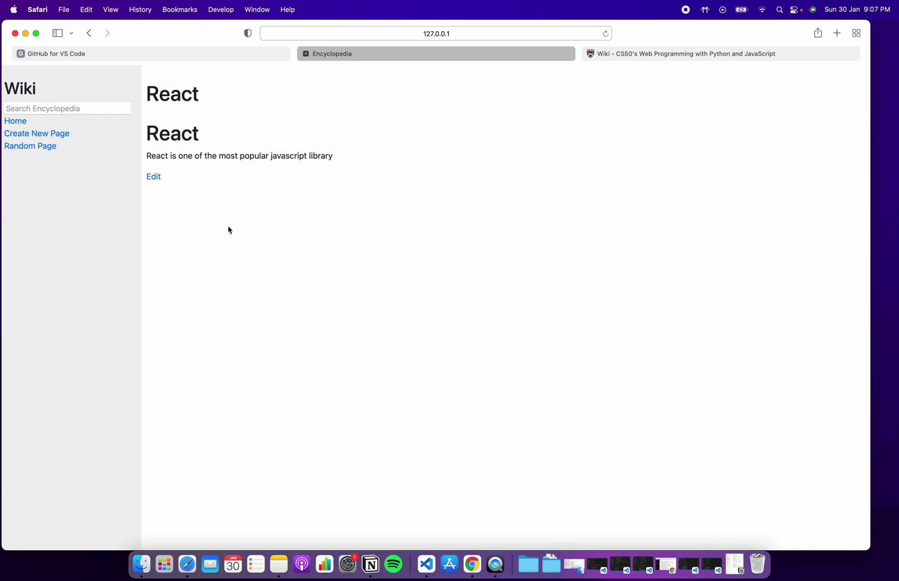
left_click(22, 123)
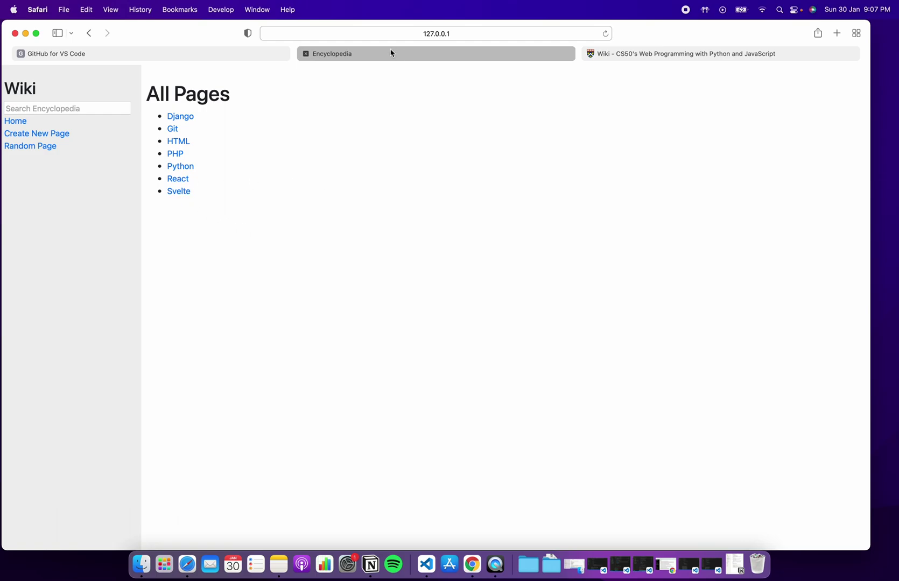
Step: Review the Edit Page requirements in the specification and open the PHP entry from the wiki's page list
left_click(646, 58)
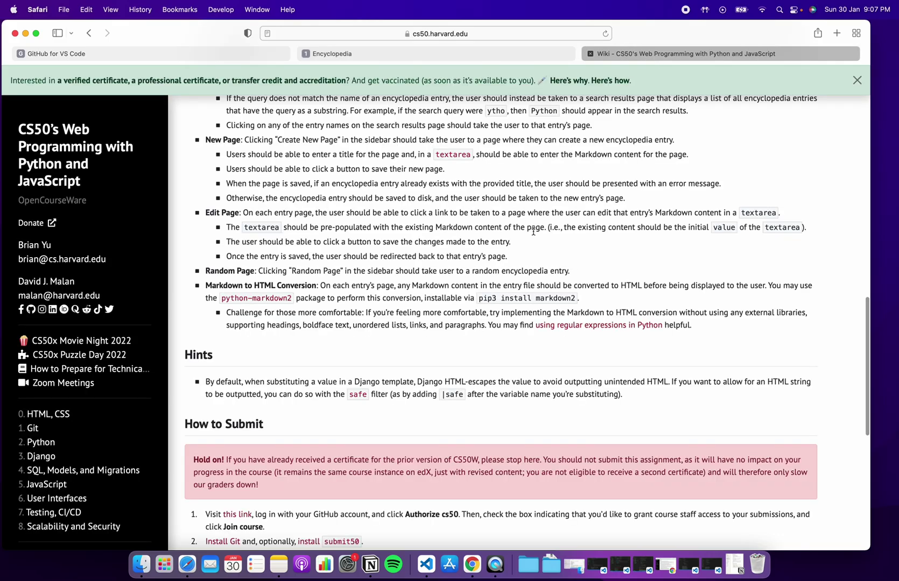
scroll(533, 231, "down", 2)
scroll(533, 232, "down", 2)
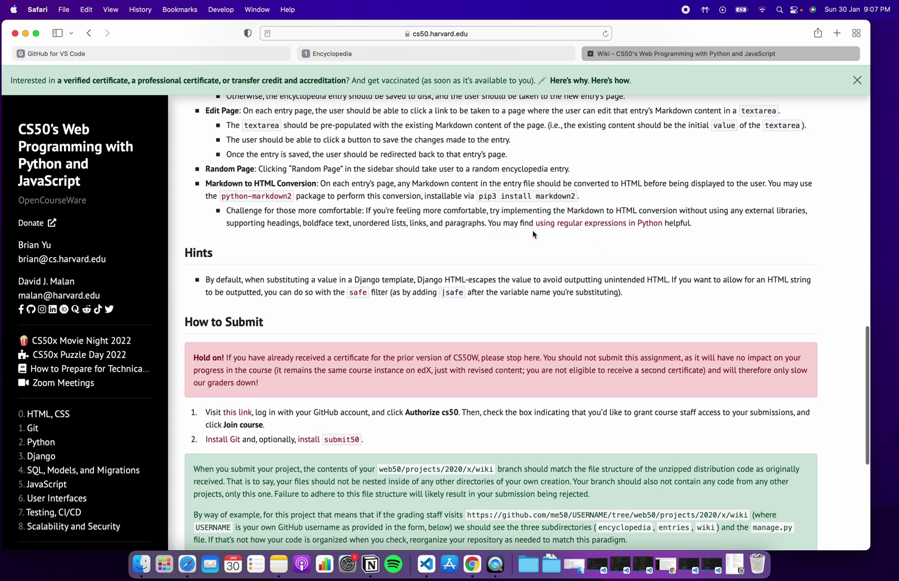
left_click(428, 53)
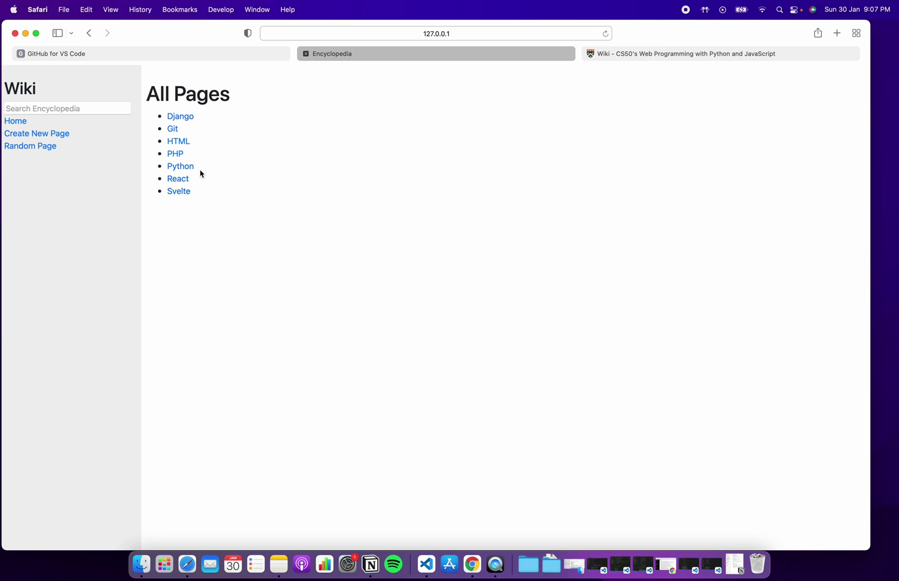
left_click(175, 154)
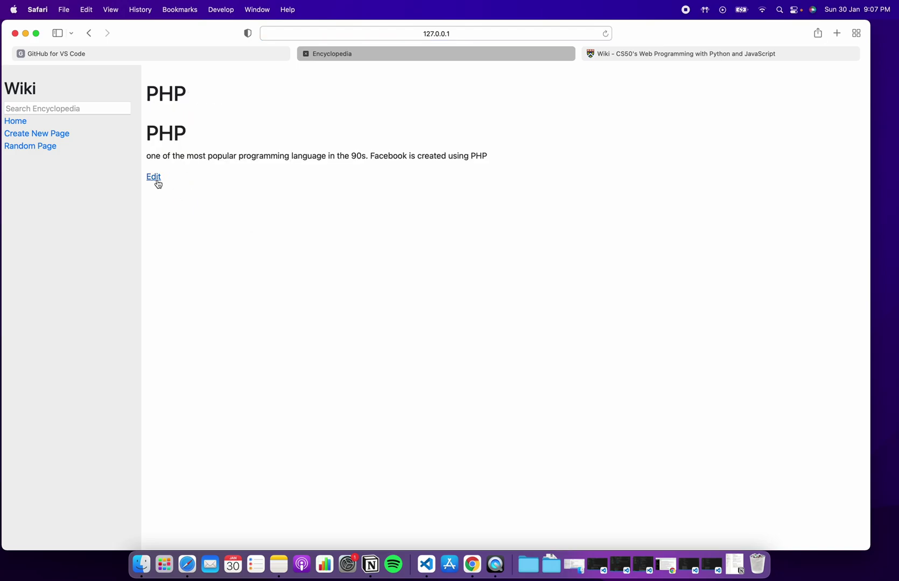
Step: Append "by Mark Zuckerberg." to the end of the PHP entry's content and submit the edit
left_click(154, 177)
left_click(589, 188)
type("by ")
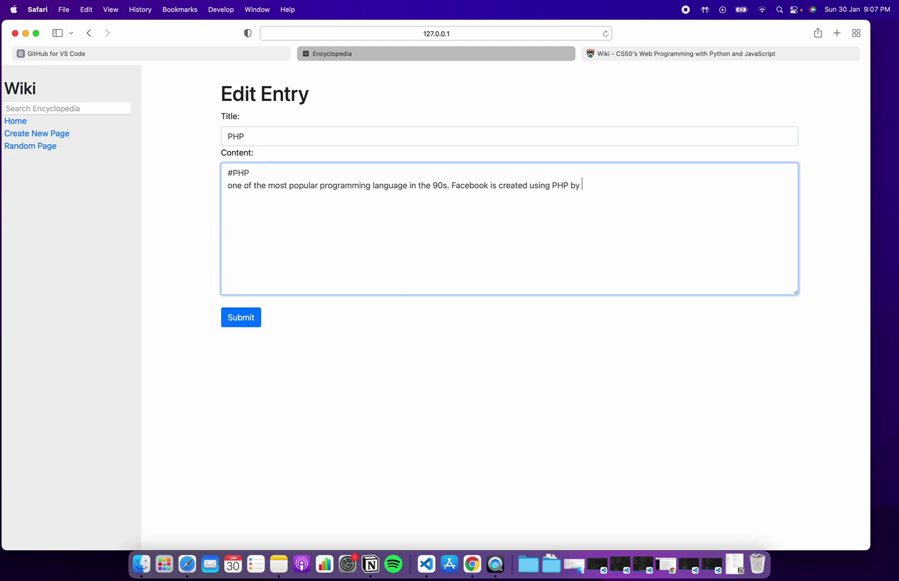
type("Mark Zuckerberg.")
left_click(242, 319)
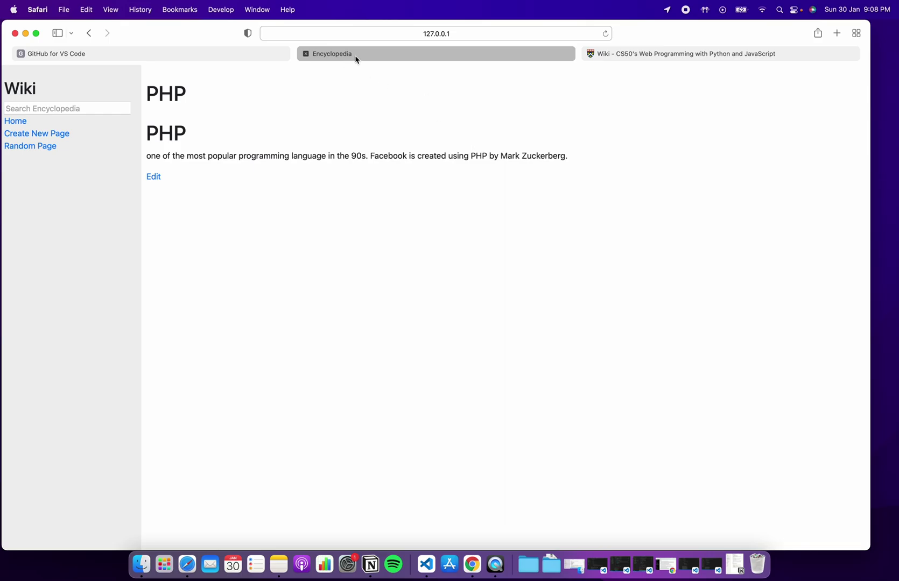
Step: Check the Random Page requirement in the specification and load a random encyclopedia entry three times to test it
left_click(642, 54)
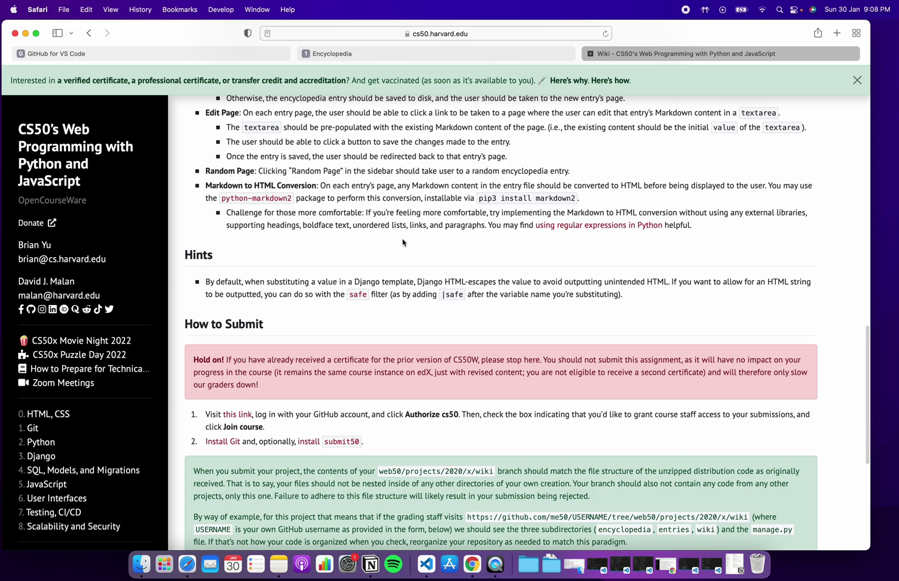
left_click(387, 55)
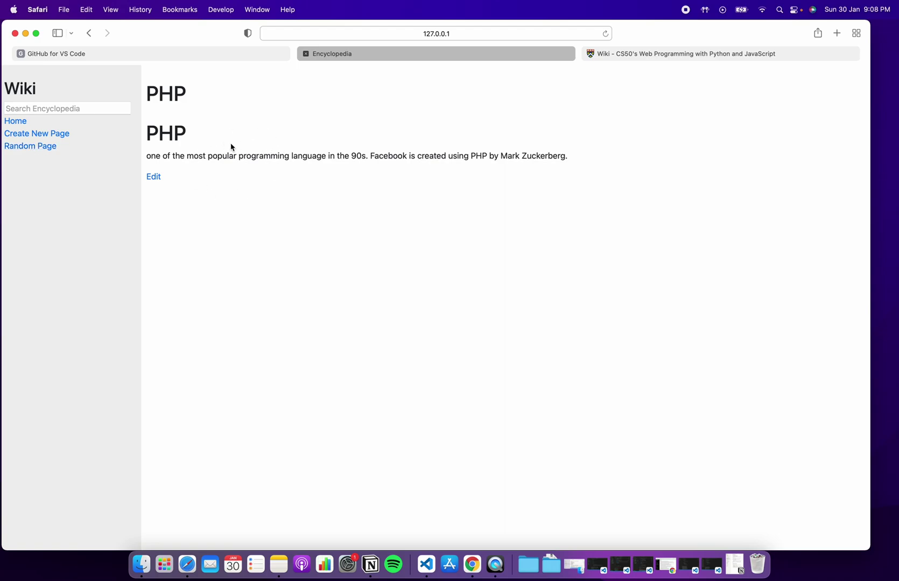
left_click(33, 148)
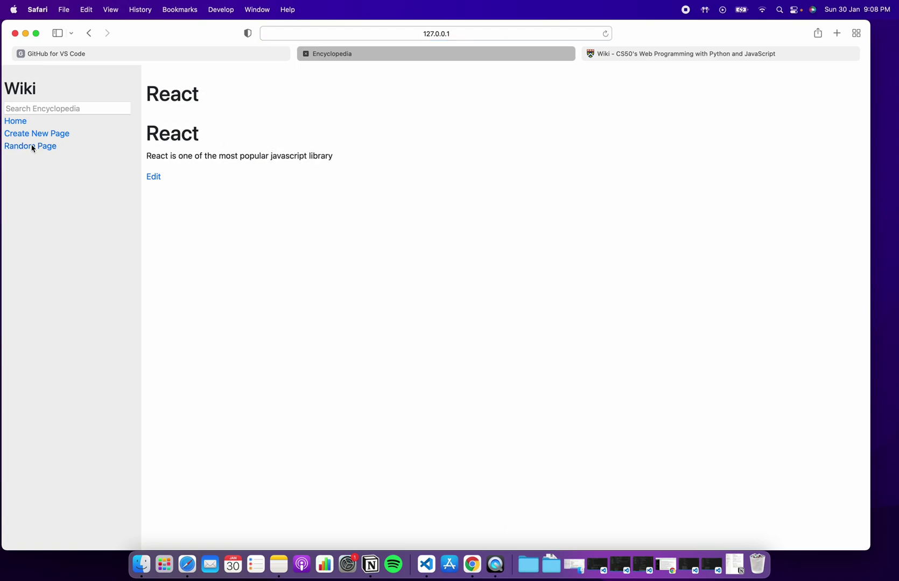
left_click(31, 150)
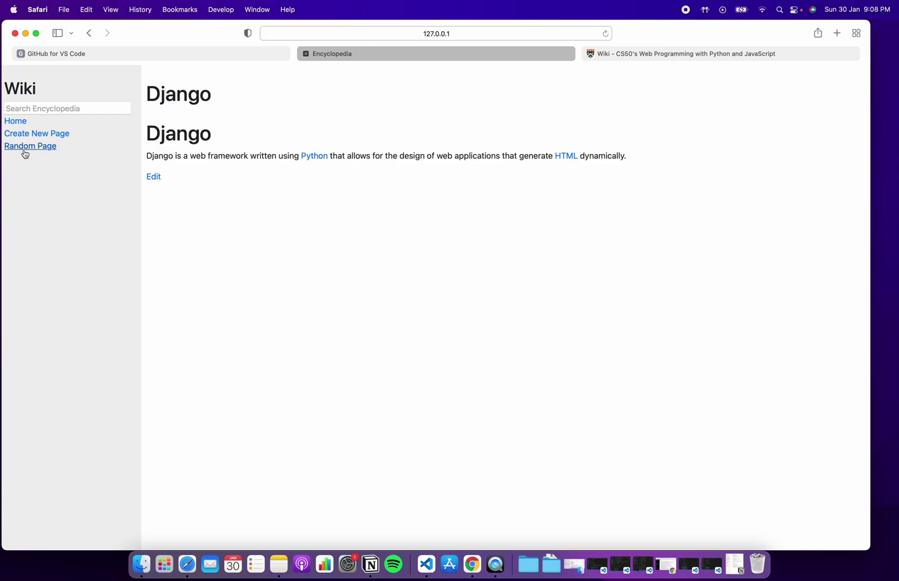
left_click(24, 154)
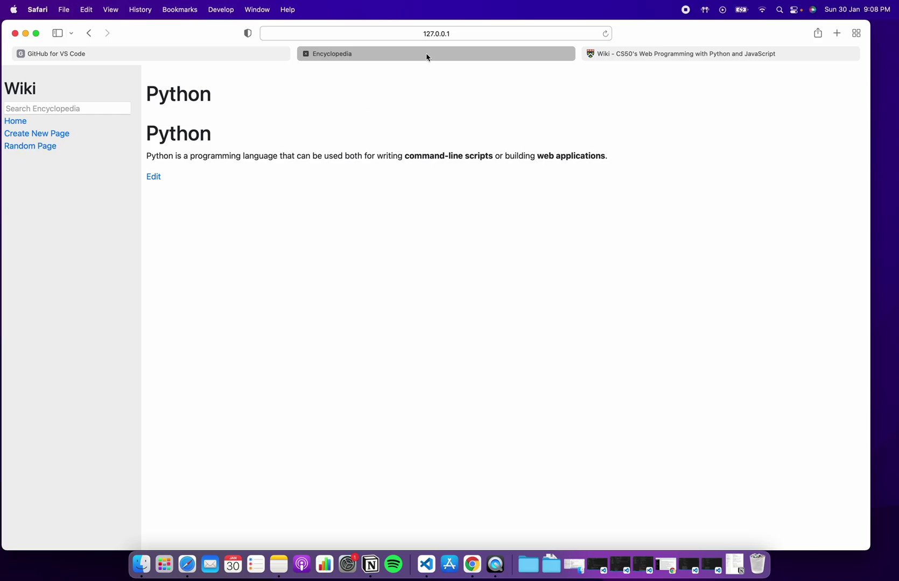
Step: Compare the specification's Markdown to HTML Conversion requirement with the rendered Python entry, and return to the wiki's list of all pages
left_click(668, 54)
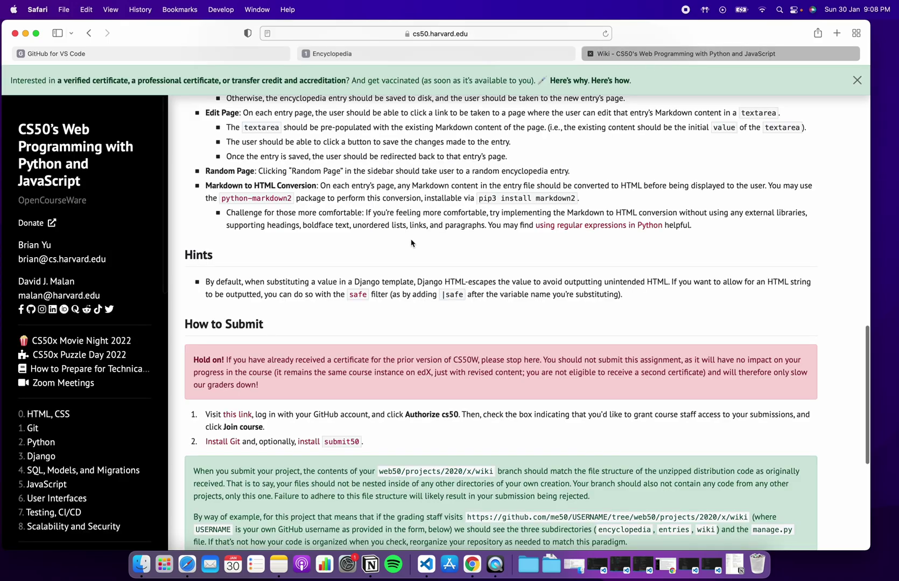
scroll(411, 243, "down", 1)
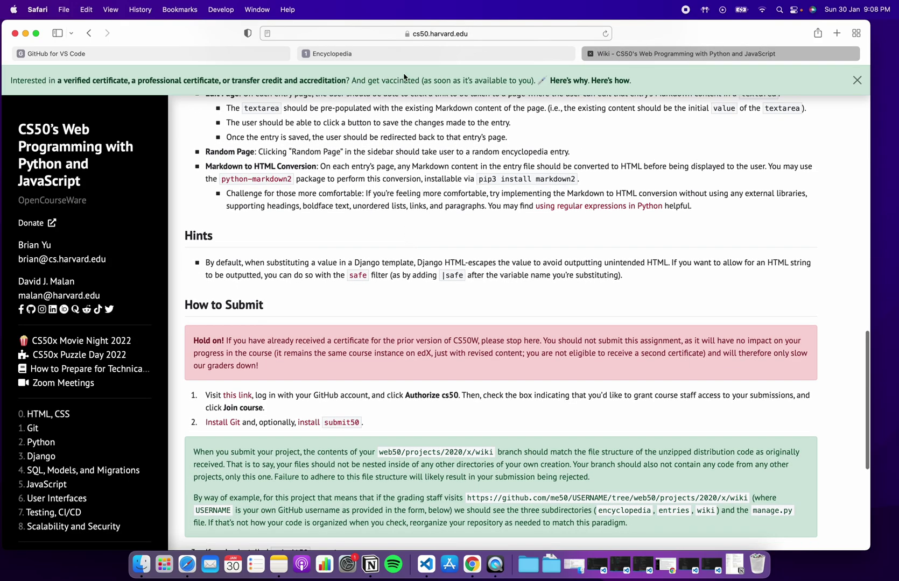
left_click(397, 54)
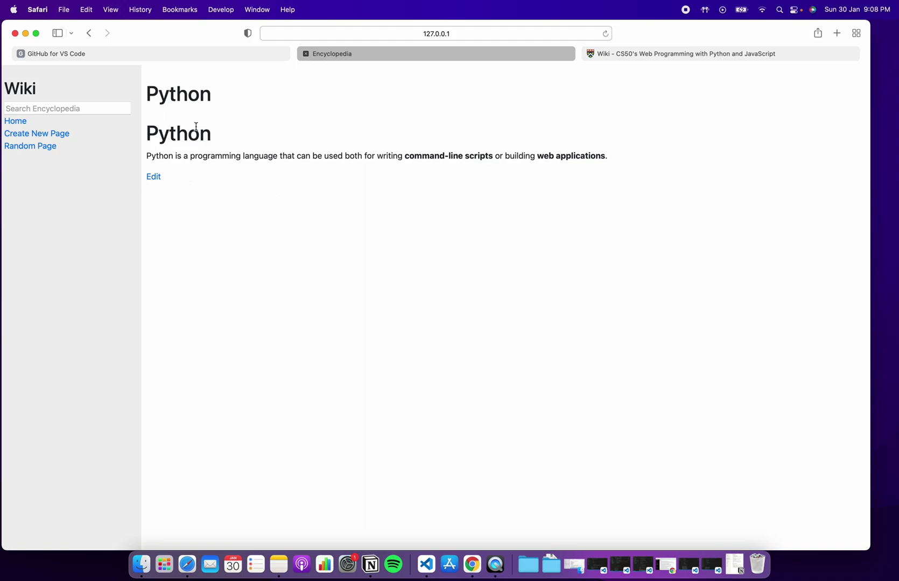
left_click(652, 53)
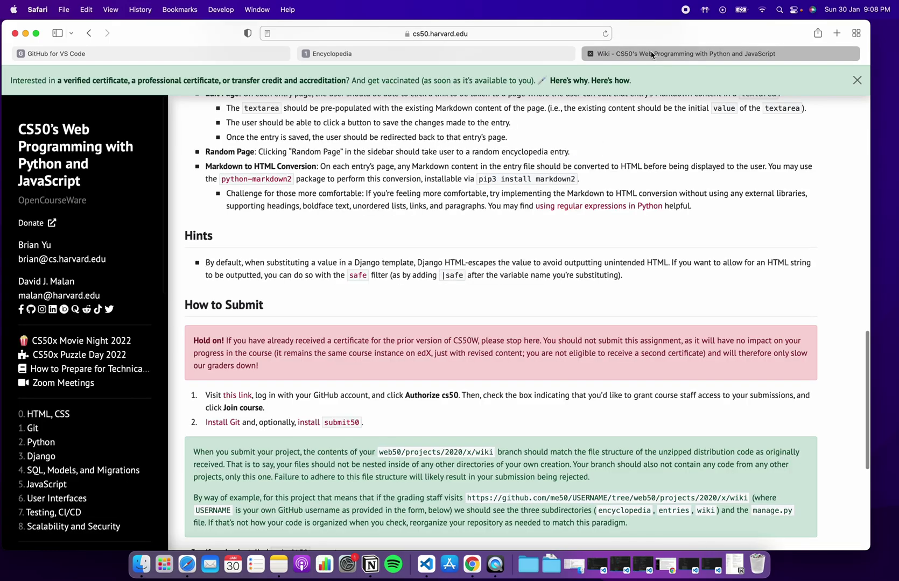
left_click(503, 54)
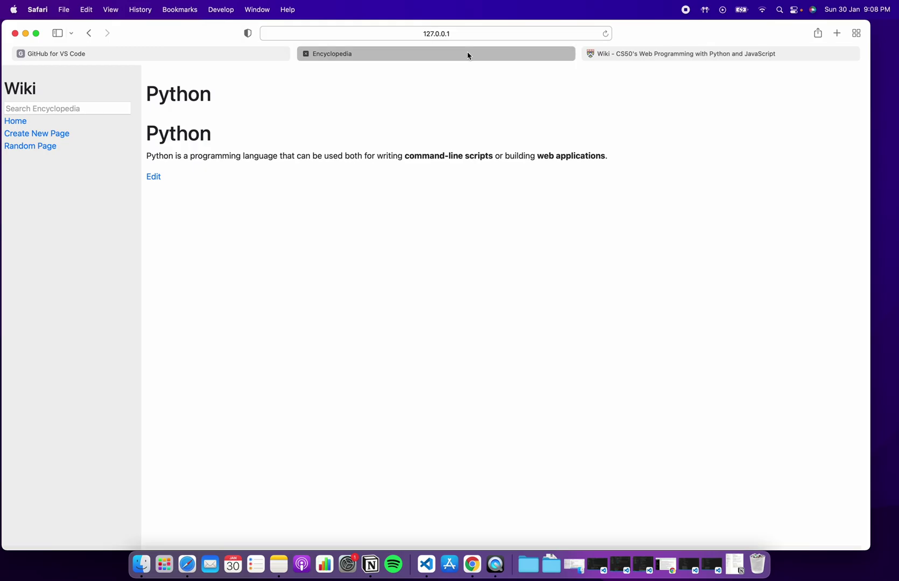
left_click(21, 123)
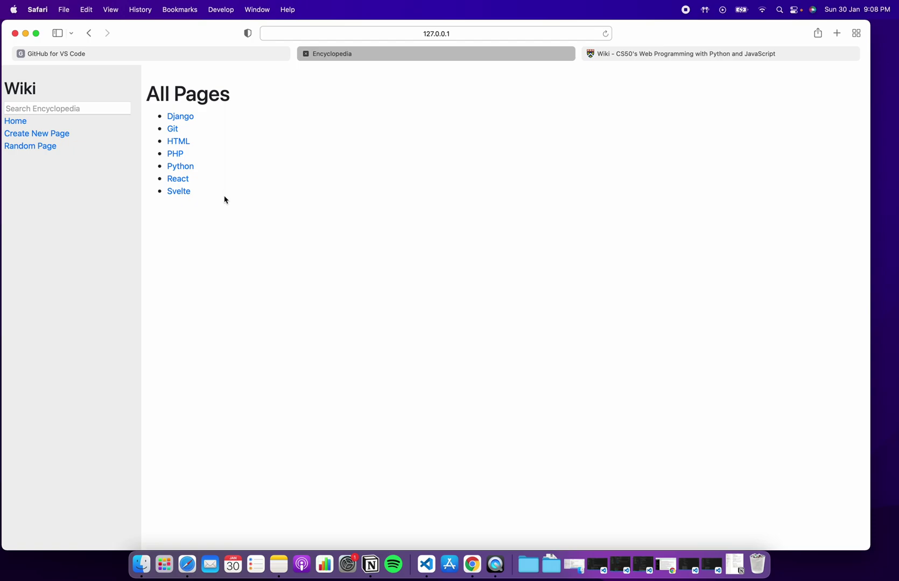